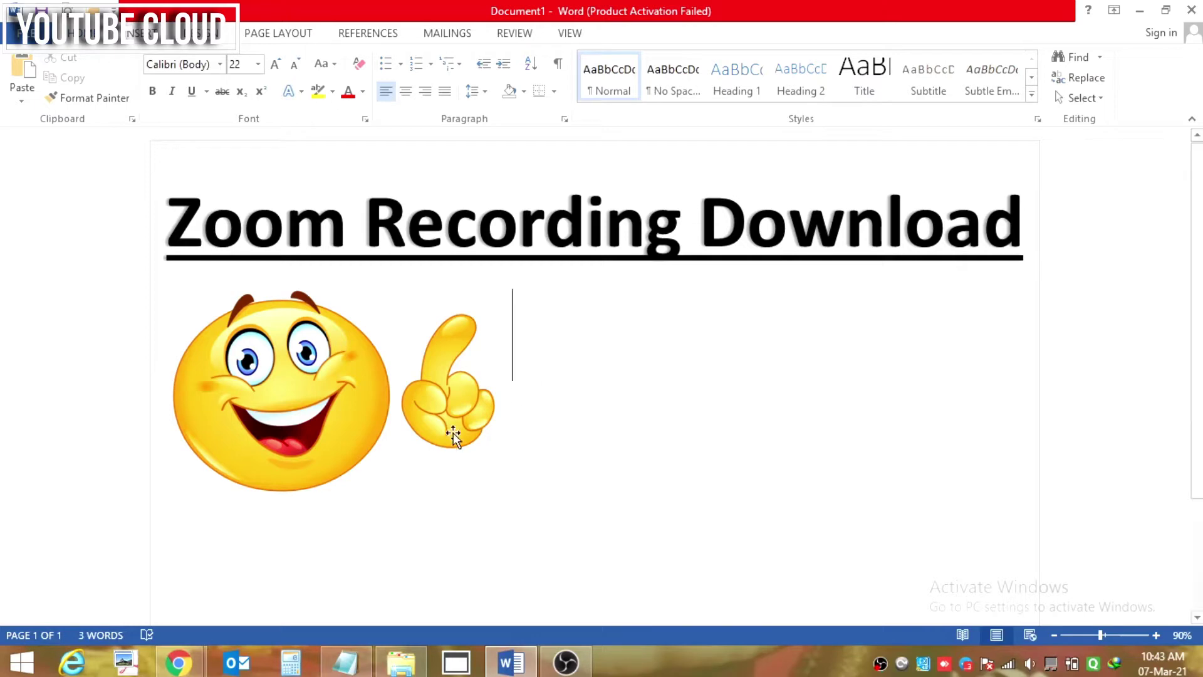
Load the shared Zoom recording link copied from the Notepad notes in Chrome
{"action": "left_click", "coordinate": [346, 661]}
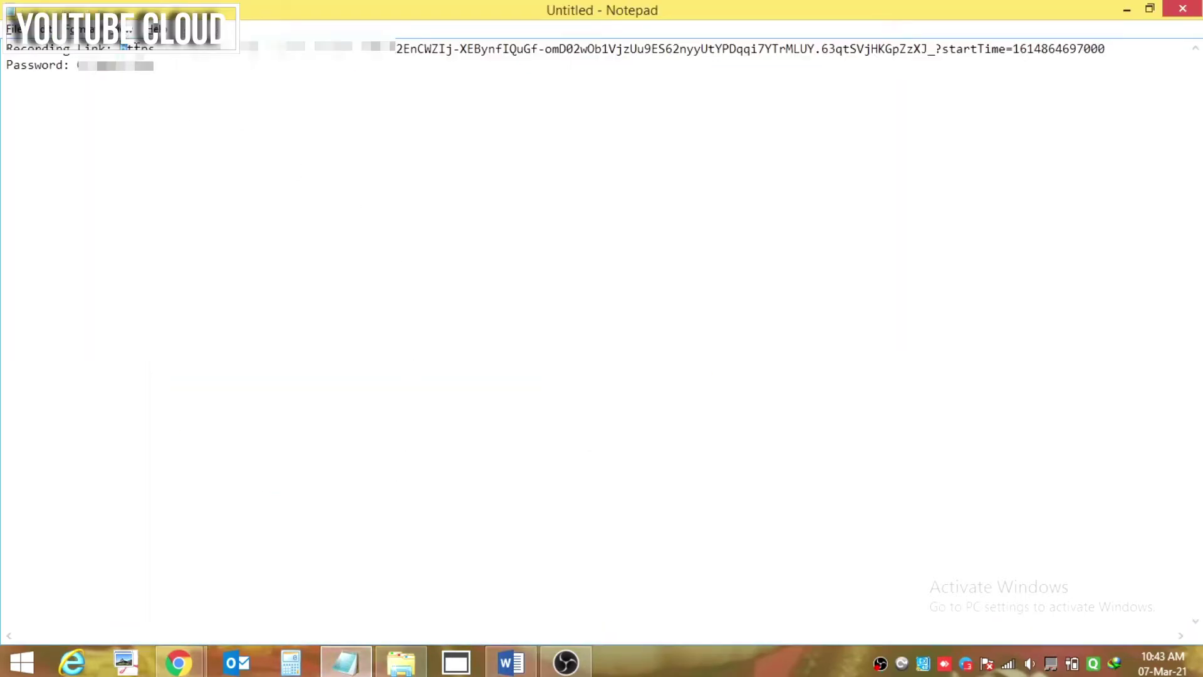
{"action": "left_click_drag", "start_coordinate": [120, 48], "coordinate": [1128, 50]}
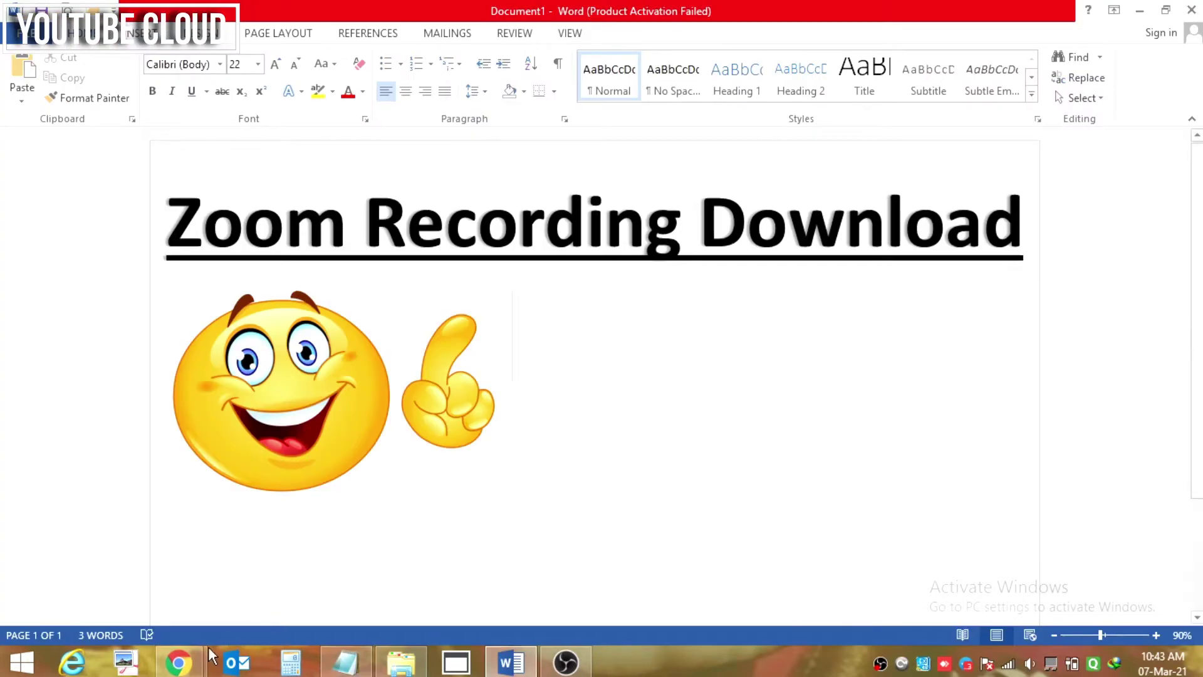
{"action": "mouse_move", "coordinate": [178, 663]}
{"action": "left_click", "coordinate": [286, 587]}
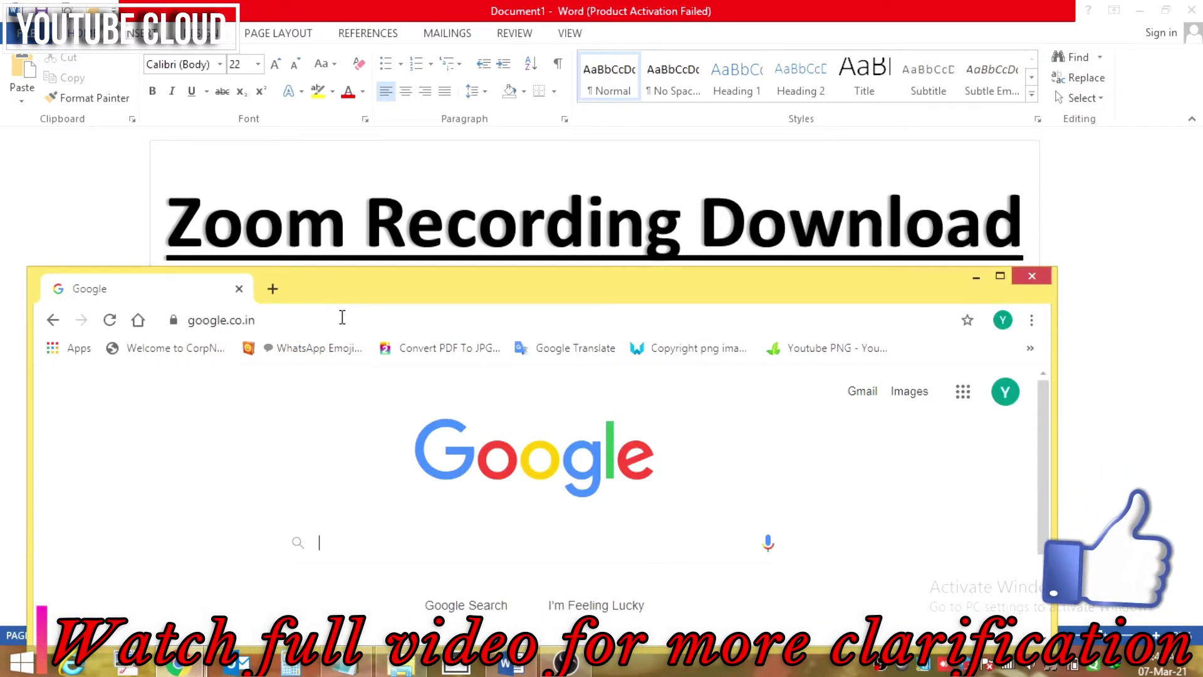
{"action": "left_click", "coordinate": [342, 318]}
{"action": "key", "text": "ctrl+v"}
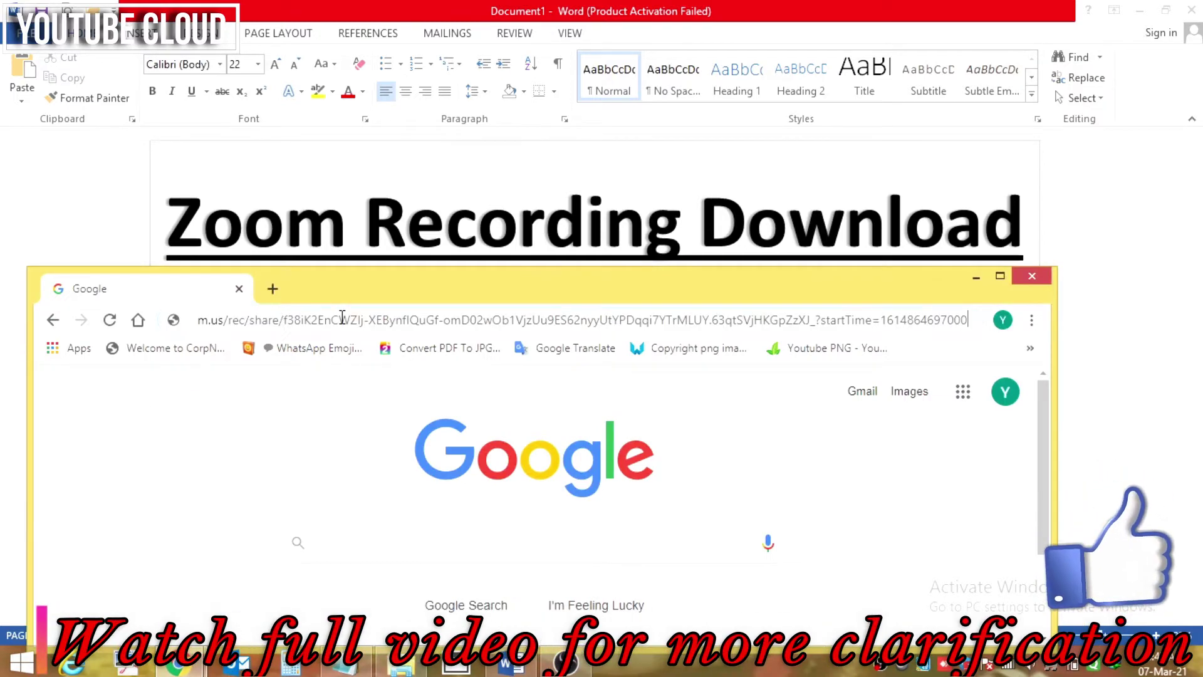
{"action": "key", "text": "Return"}
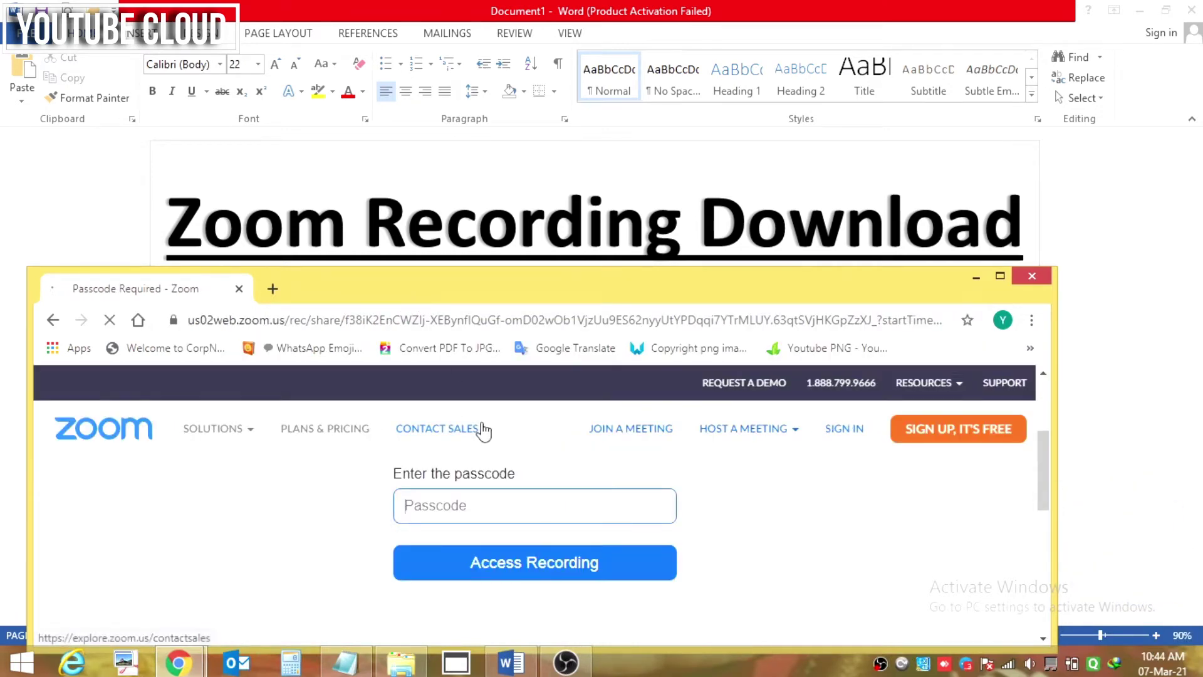
Enter the passcode copied from the notes and access the recording
{"action": "left_click", "coordinate": [510, 664]}
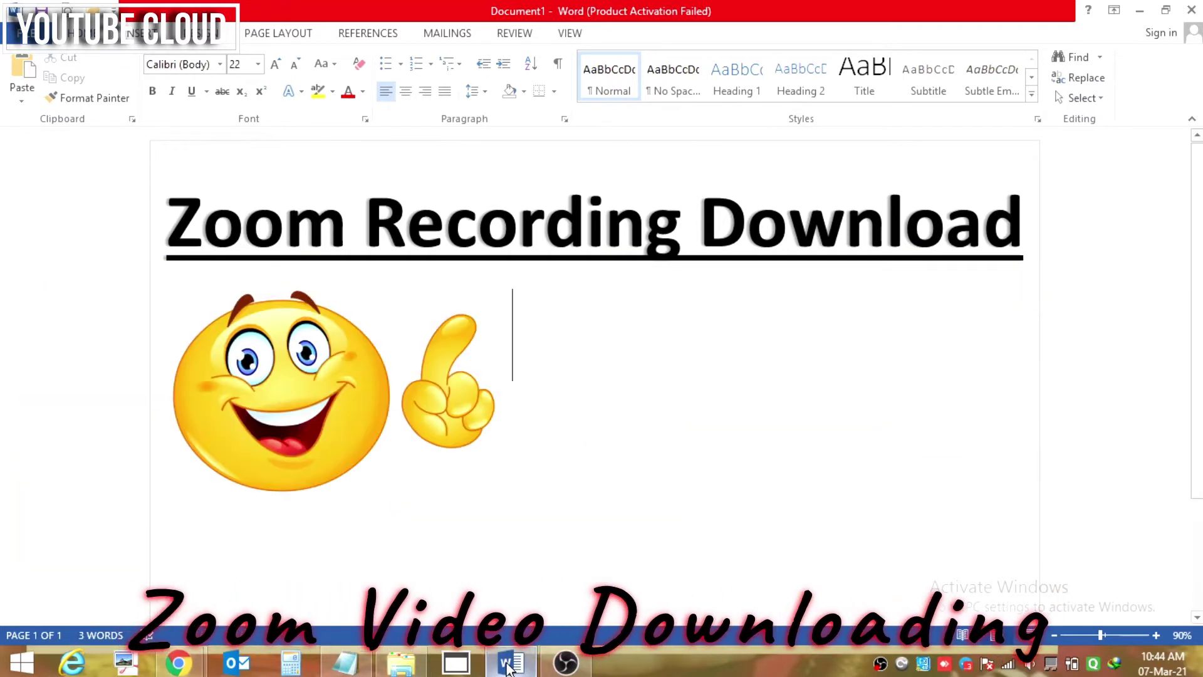
{"action": "left_click", "coordinate": [349, 663]}
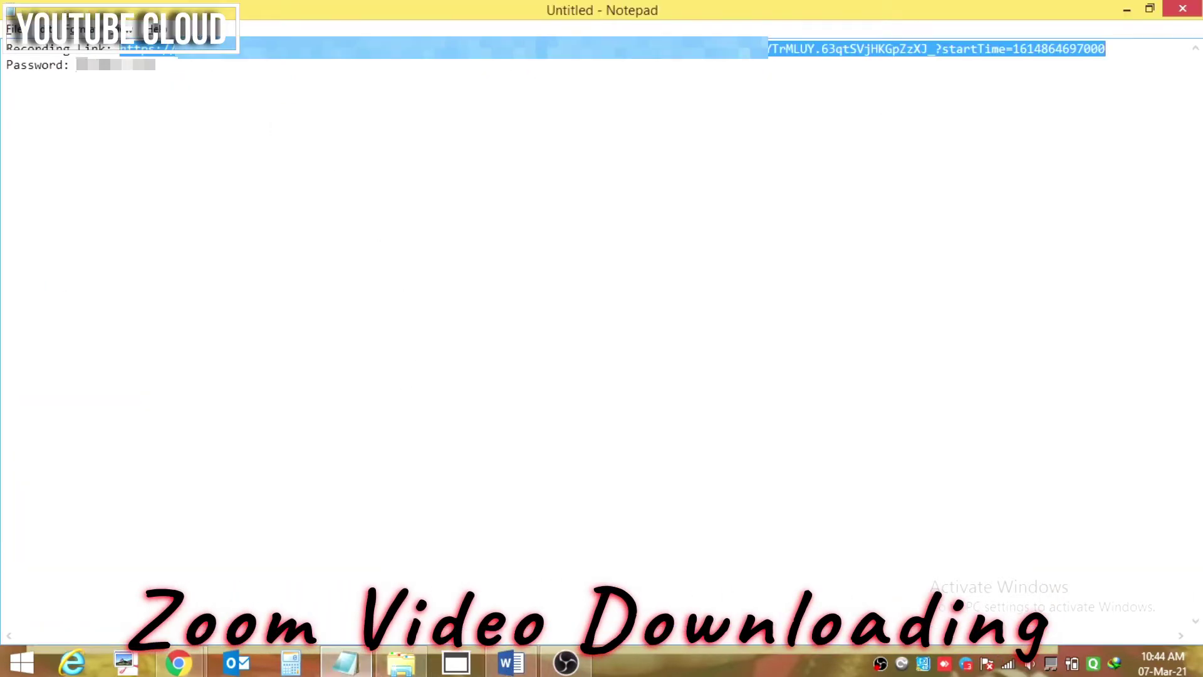
{"action": "double_click", "coordinate": [103, 66]}
{"action": "key", "text": "alt+Tab"}
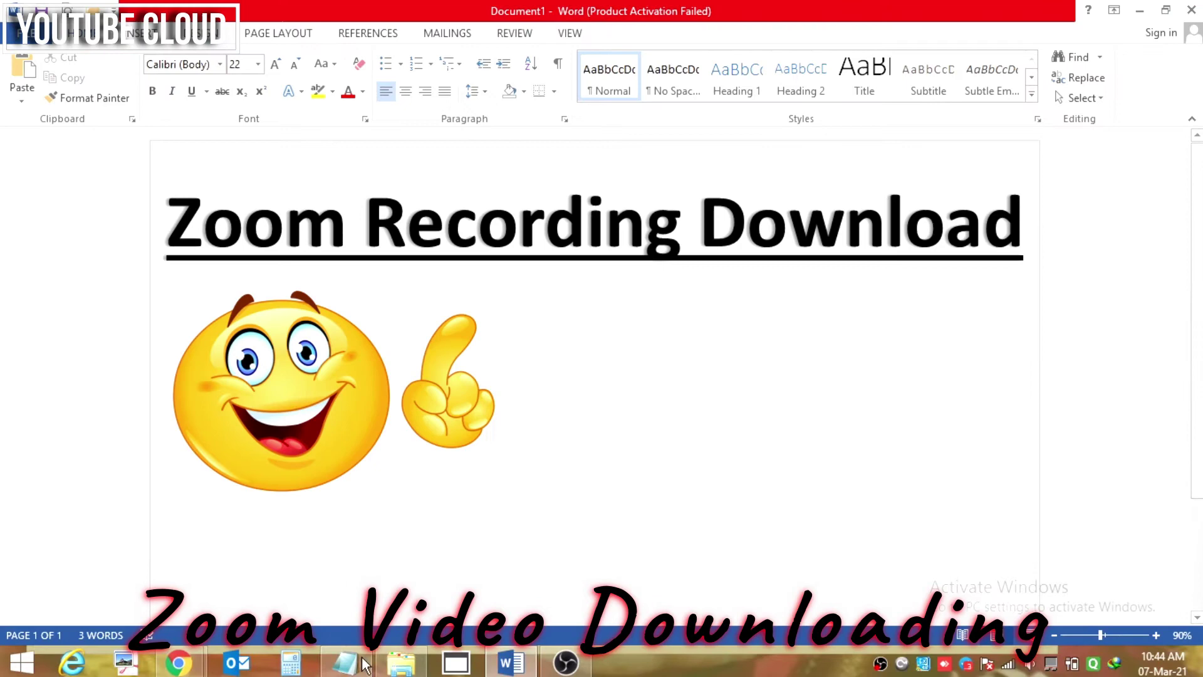
{"action": "left_click", "coordinate": [273, 601]}
{"action": "left_click", "coordinate": [522, 502]}
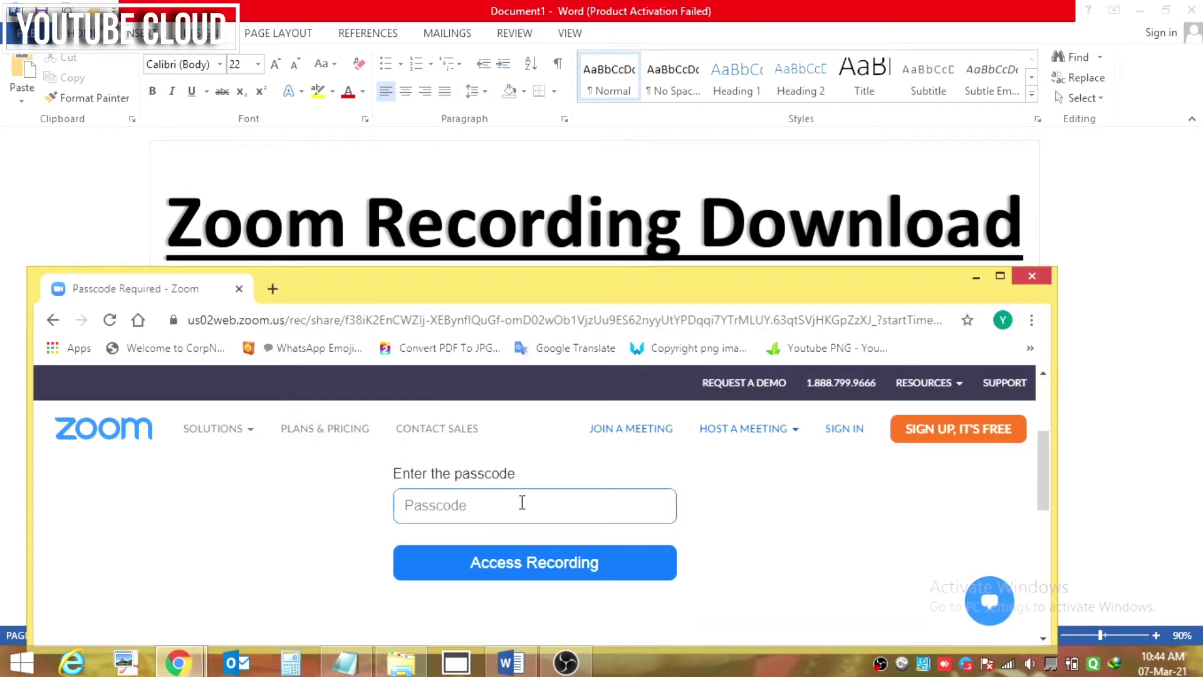
{"action": "key", "text": "ctrl+v"}
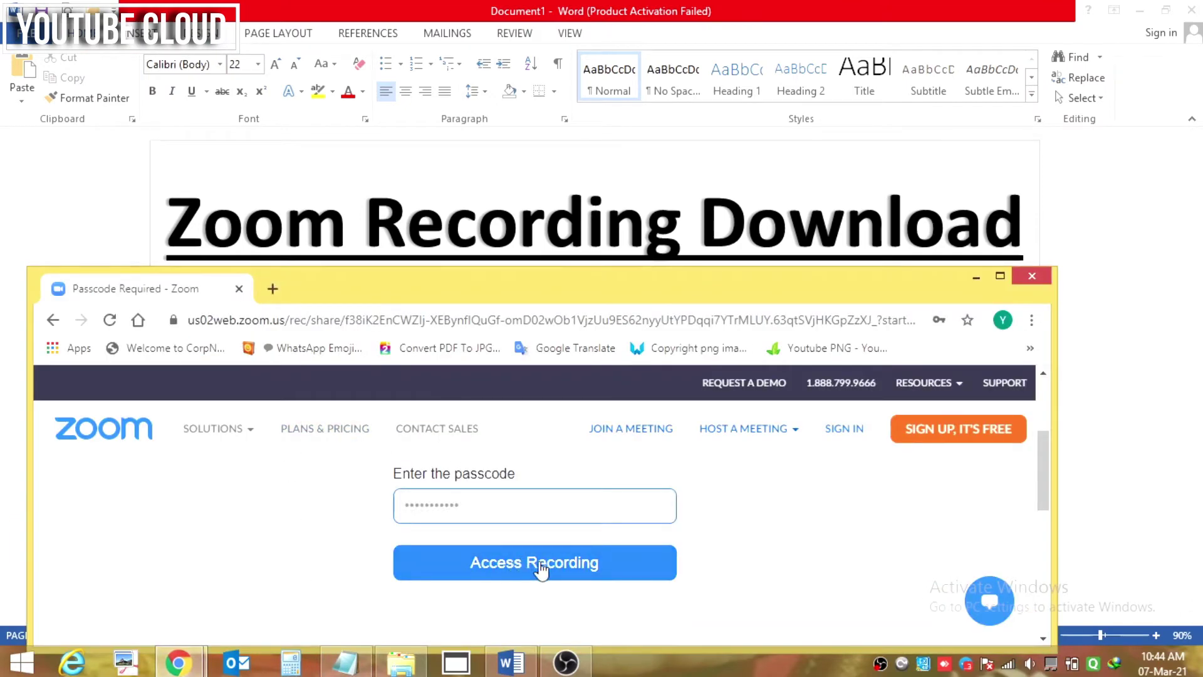
{"action": "left_click", "coordinate": [543, 561]}
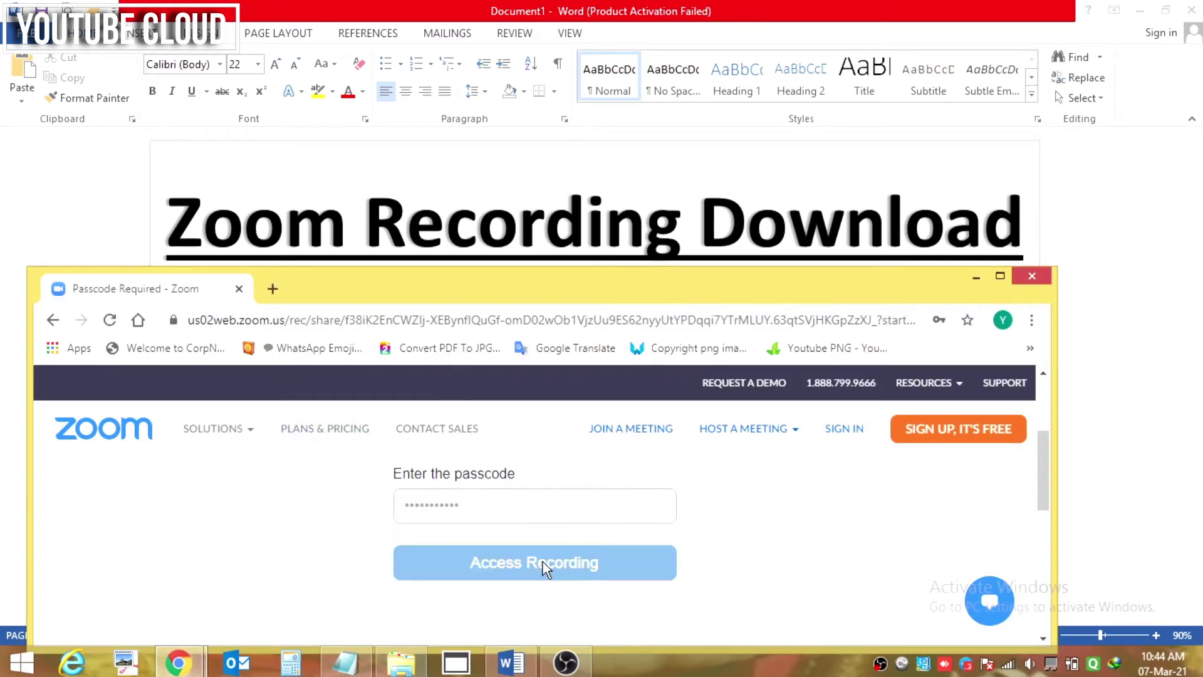
Maximize Chrome and reach the Chrome Web Store from the apps page
{"action": "left_click", "coordinate": [999, 277]}
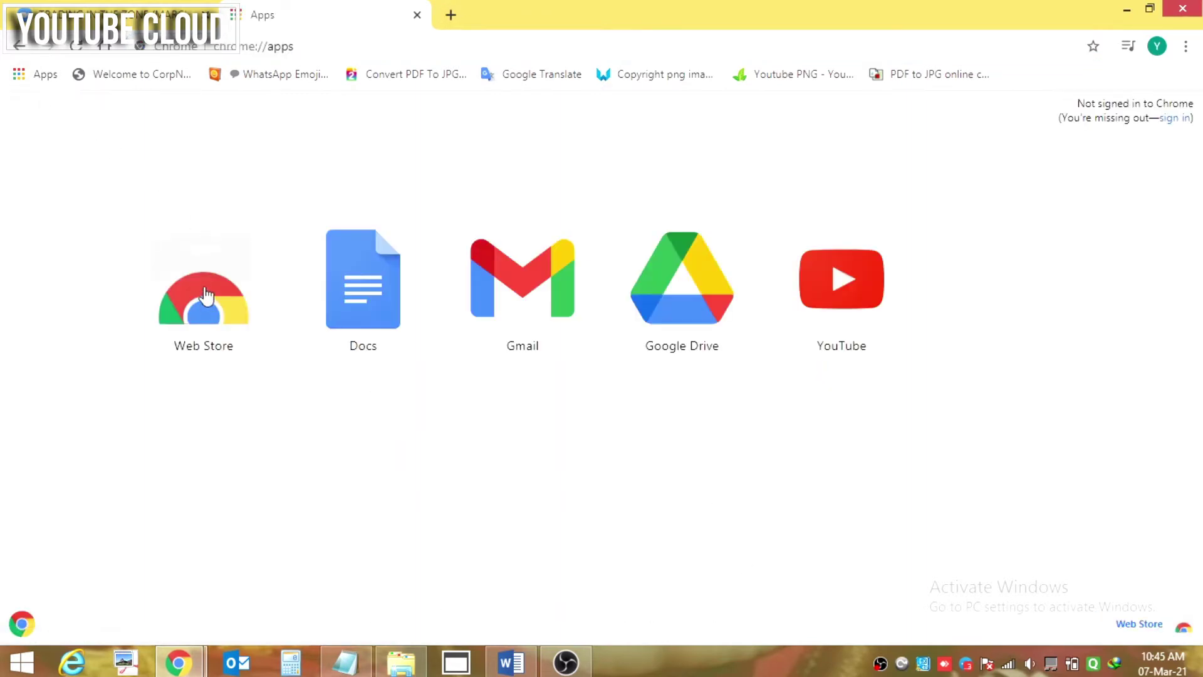
{"action": "left_click", "coordinate": [204, 294]}
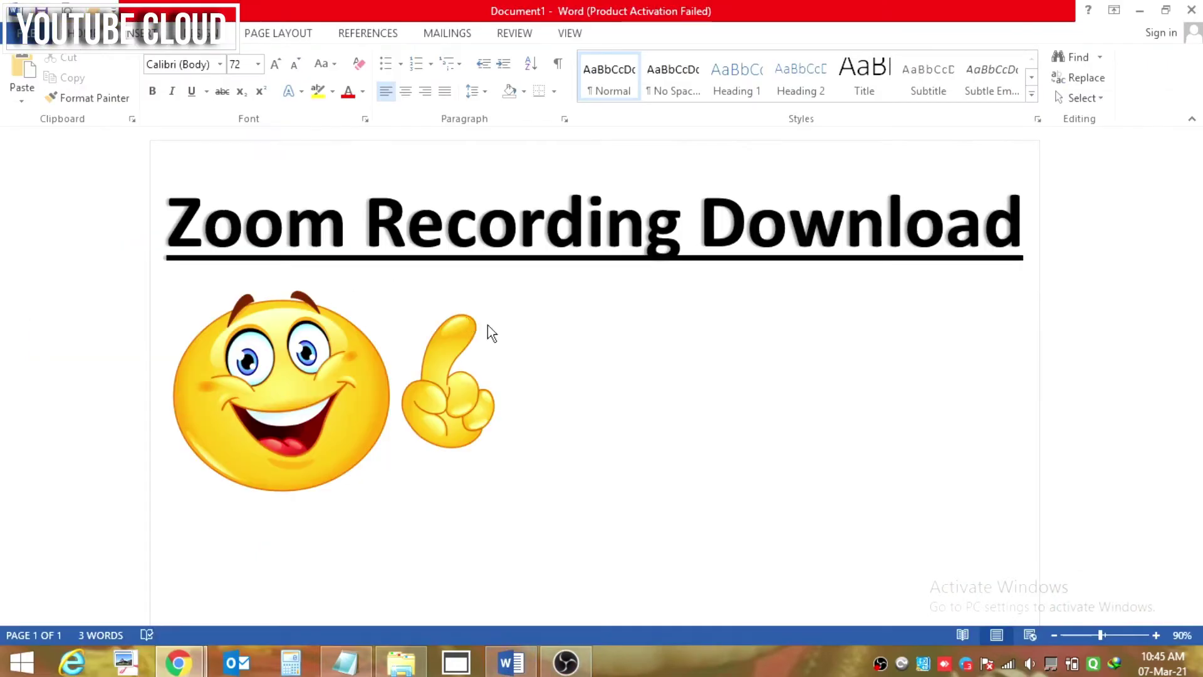
Write 'Allow Right Click' beside the thumbs-up emoji on the Word title page
{"action": "left_click", "coordinate": [589, 332]}
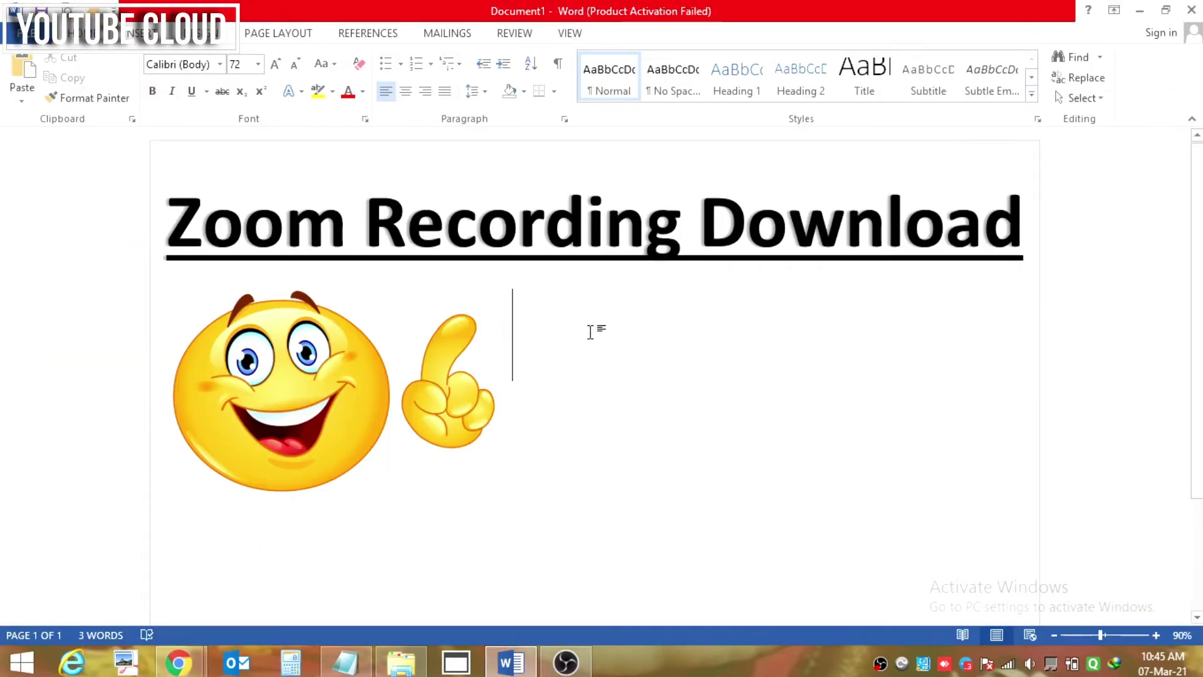
{"action": "type", "text": "Allow "}
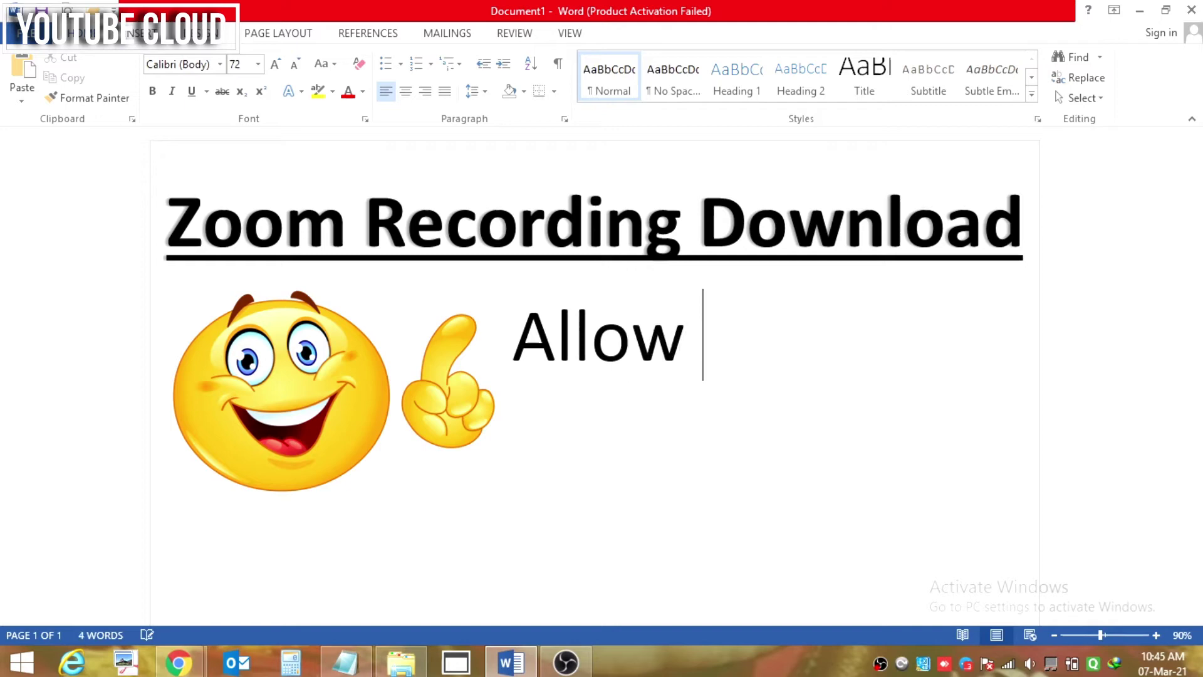
{"action": "type", "text": "Right Cl"}
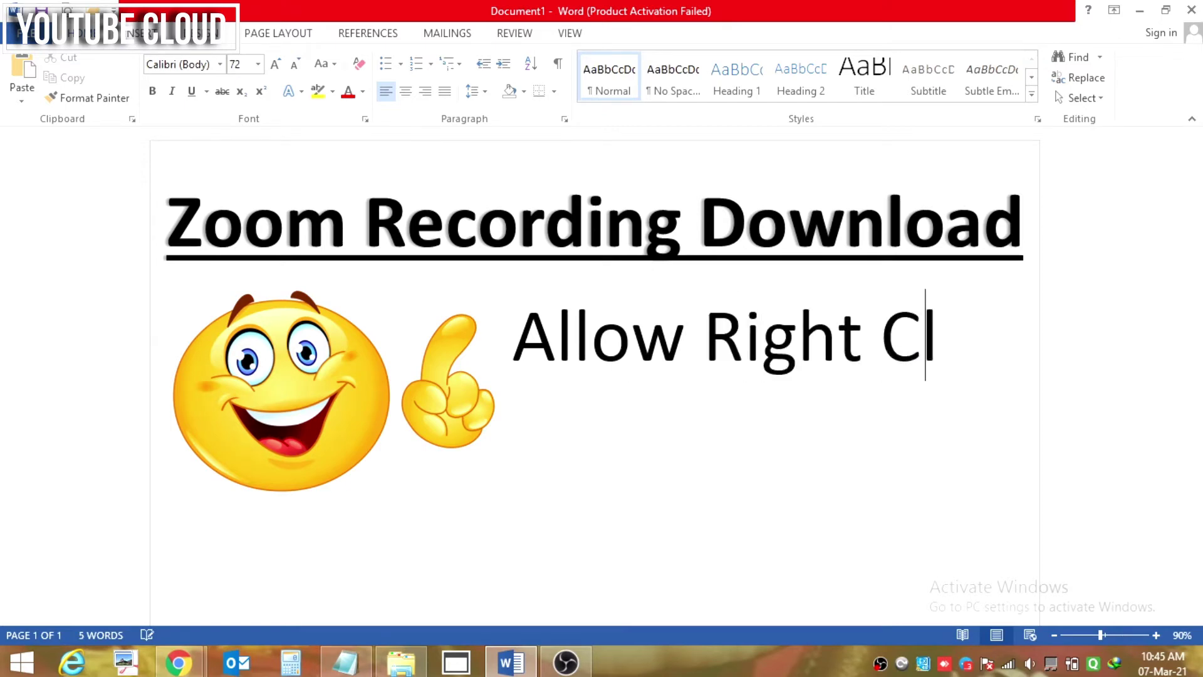
{"action": "type", "text": "ick"}
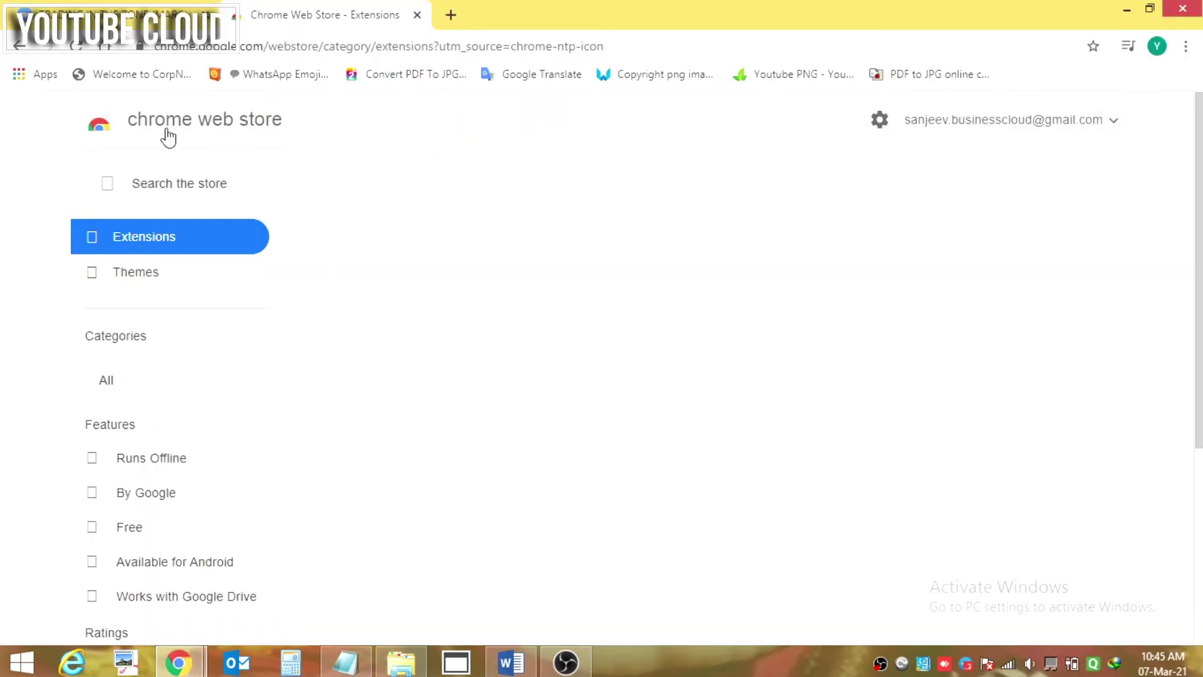
{"action": "left_click", "coordinate": [162, 178]}
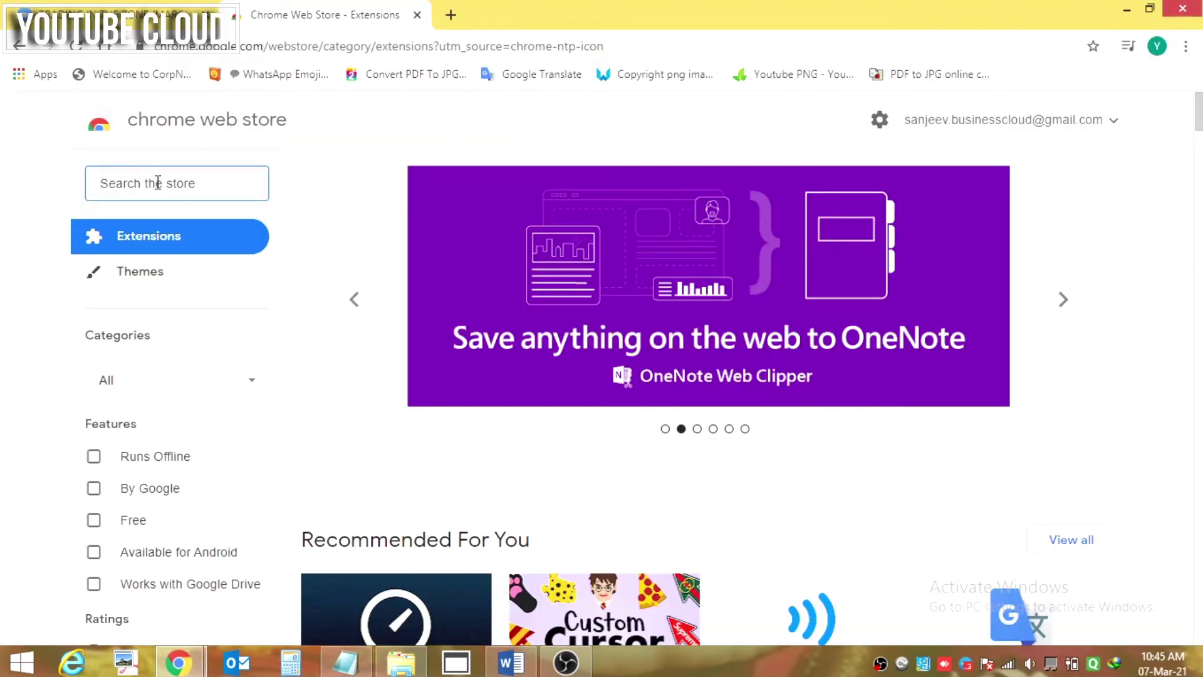
{"action": "type", "text": "Al"}
{"action": "type", "text": "low"}
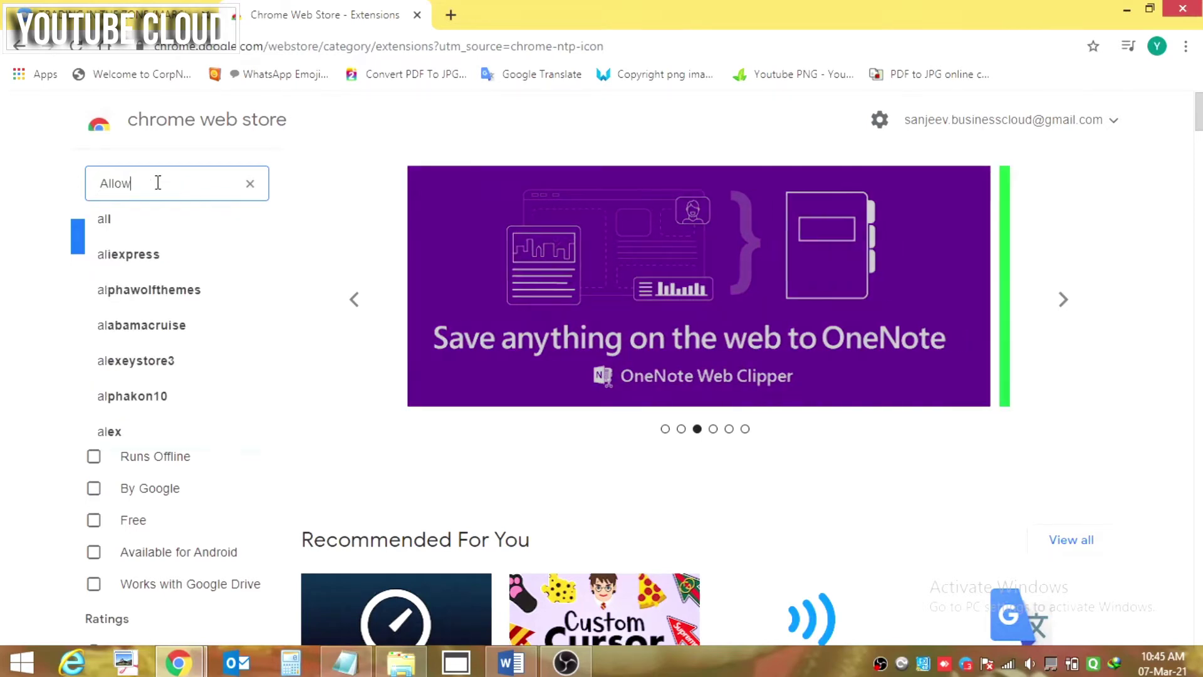
{"action": "type", "text": " right"}
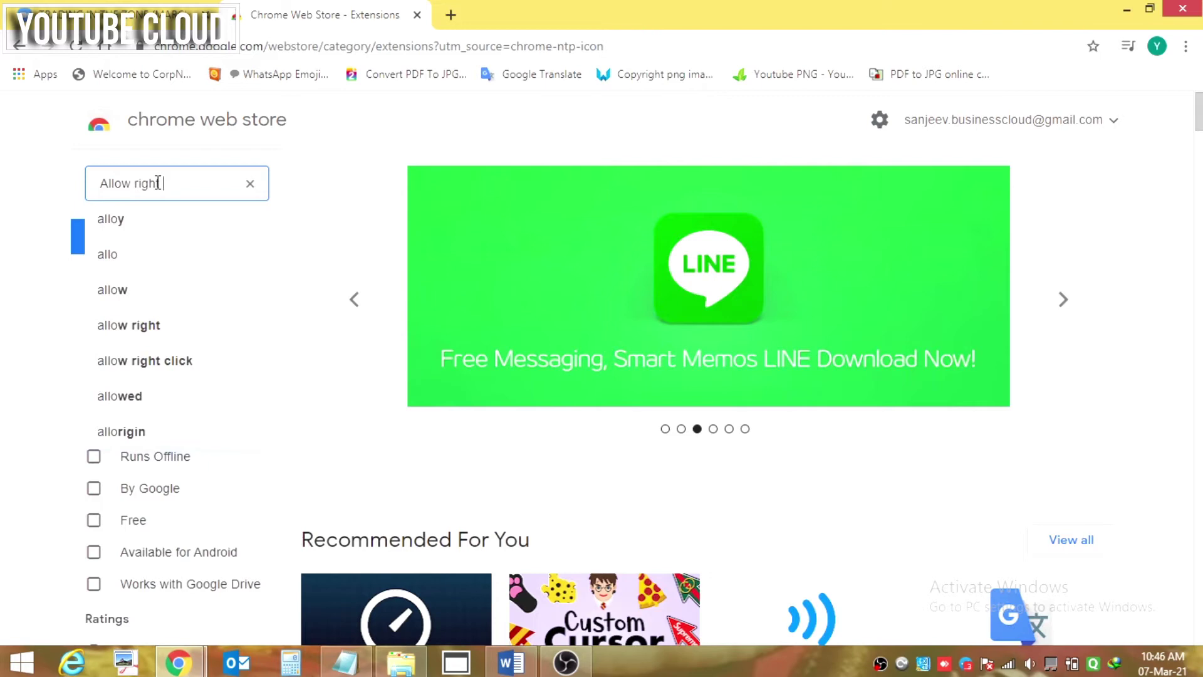
{"action": "type", "text": " click"}
Run a Chrome Web Store search for 'Allow right click'
{"action": "key", "text": "Return"}
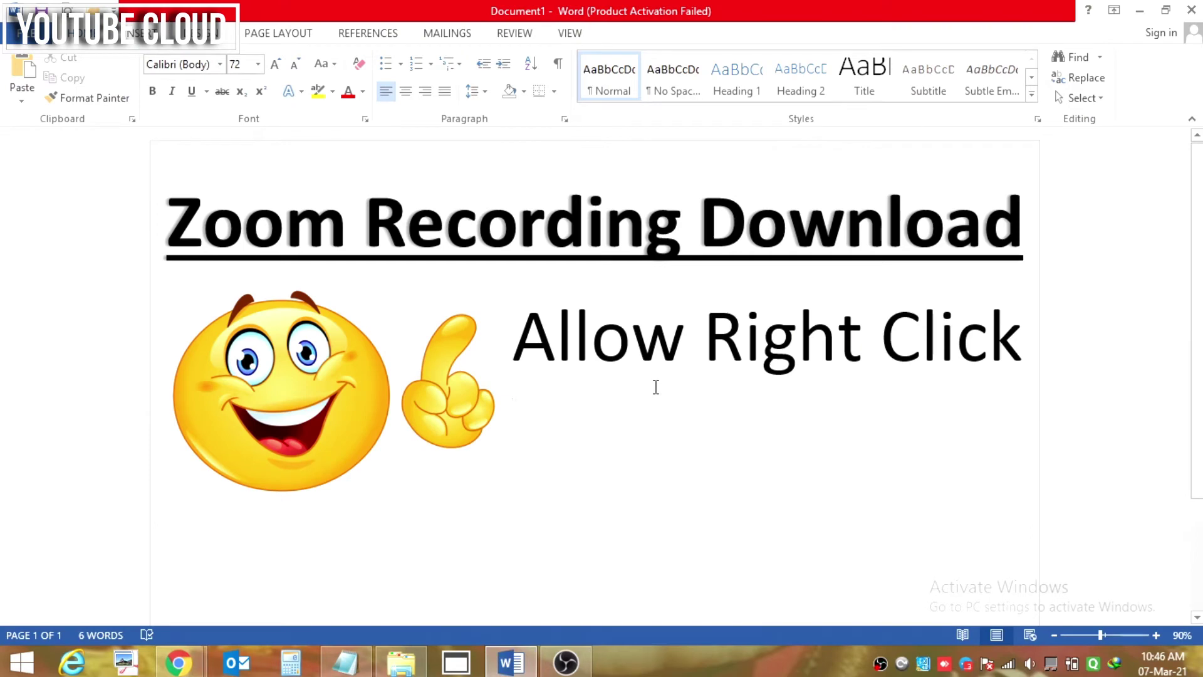
{"action": "type", "text": "Press"}
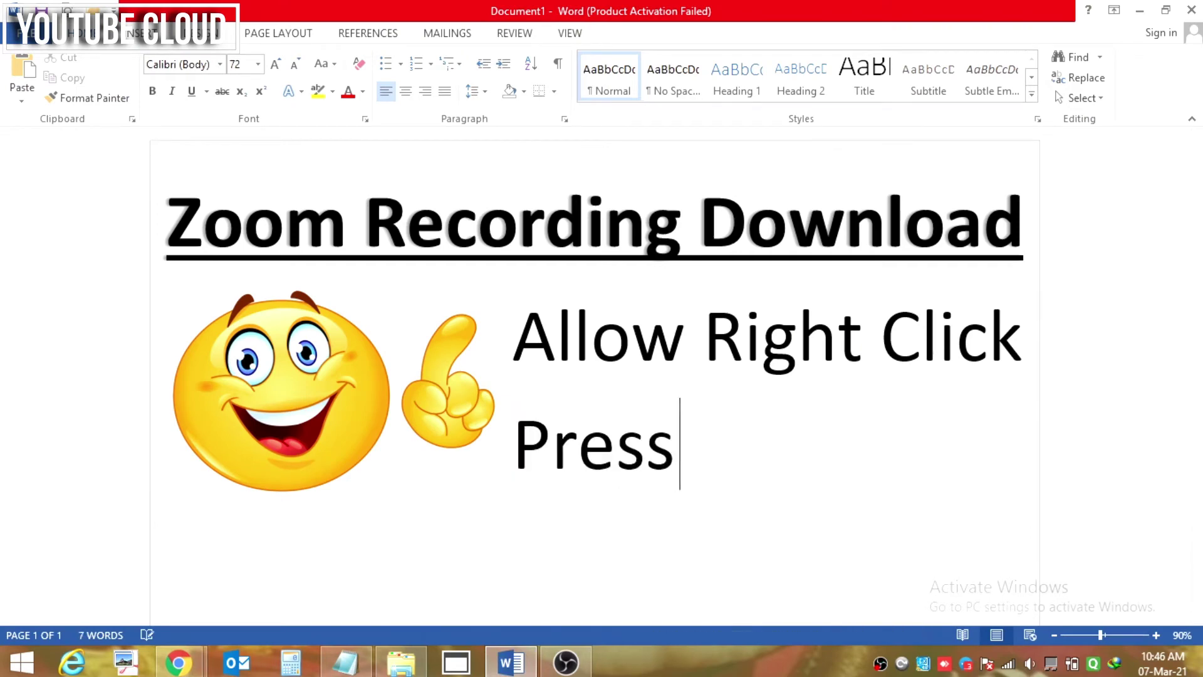
{"action": "type", "text": " Enter"}
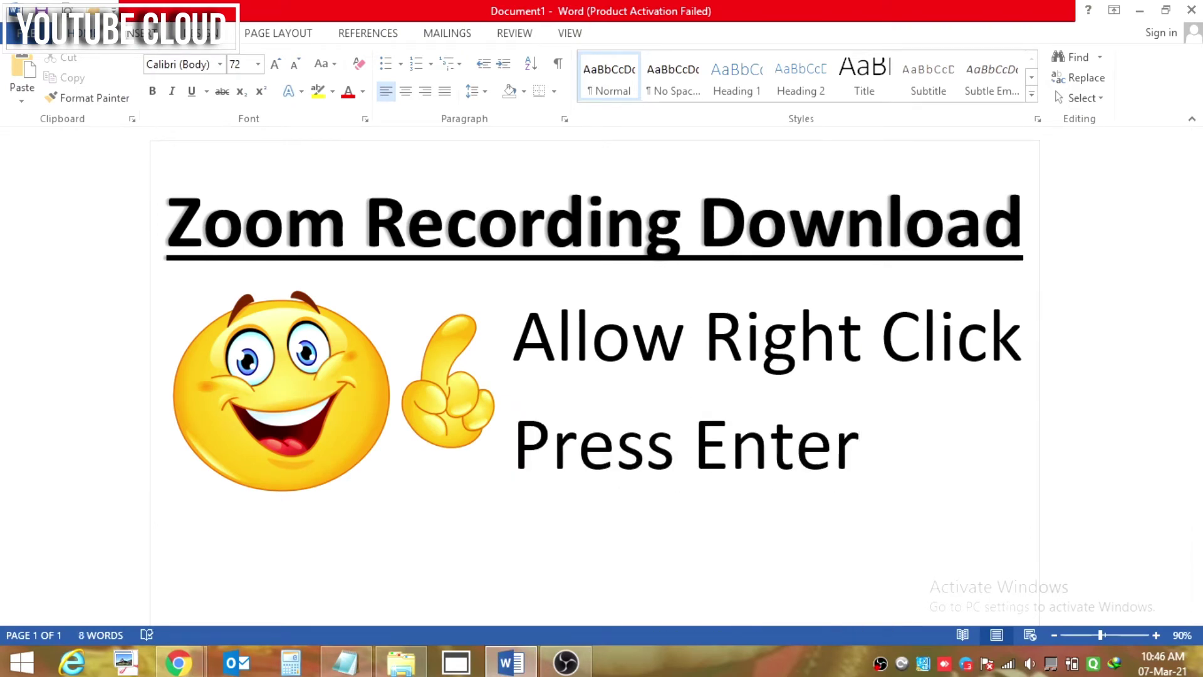
Start an indented new line below 'Press Enter' on the Word title page
{"action": "key", "text": "Return"}
{"action": "key", "text": "Tab"}
{"action": "key", "text": "Tab"}
{"action": "key", "text": "Tab"}
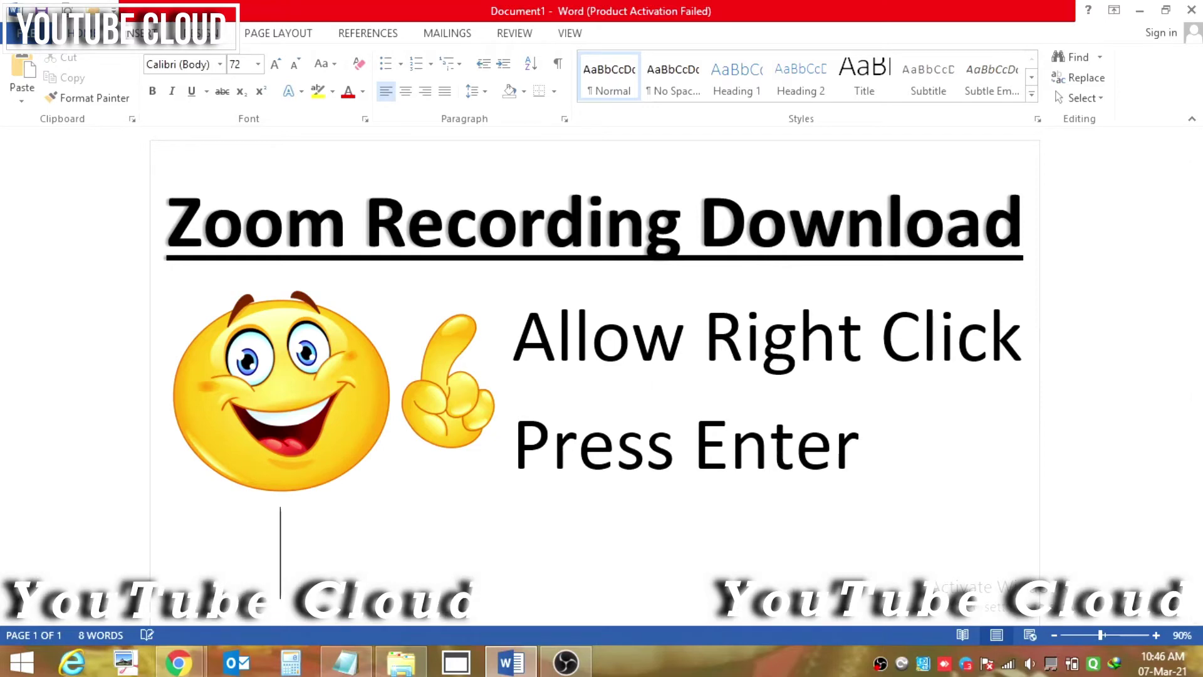
{"action": "key", "text": "Tab"}
{"action": "key", "text": "Tab"}
{"action": "key", "text": "Tab"}
{"action": "key", "text": "Tab"}
{"action": "key", "text": "Tab"}
{"action": "key", "text": "Tab"}
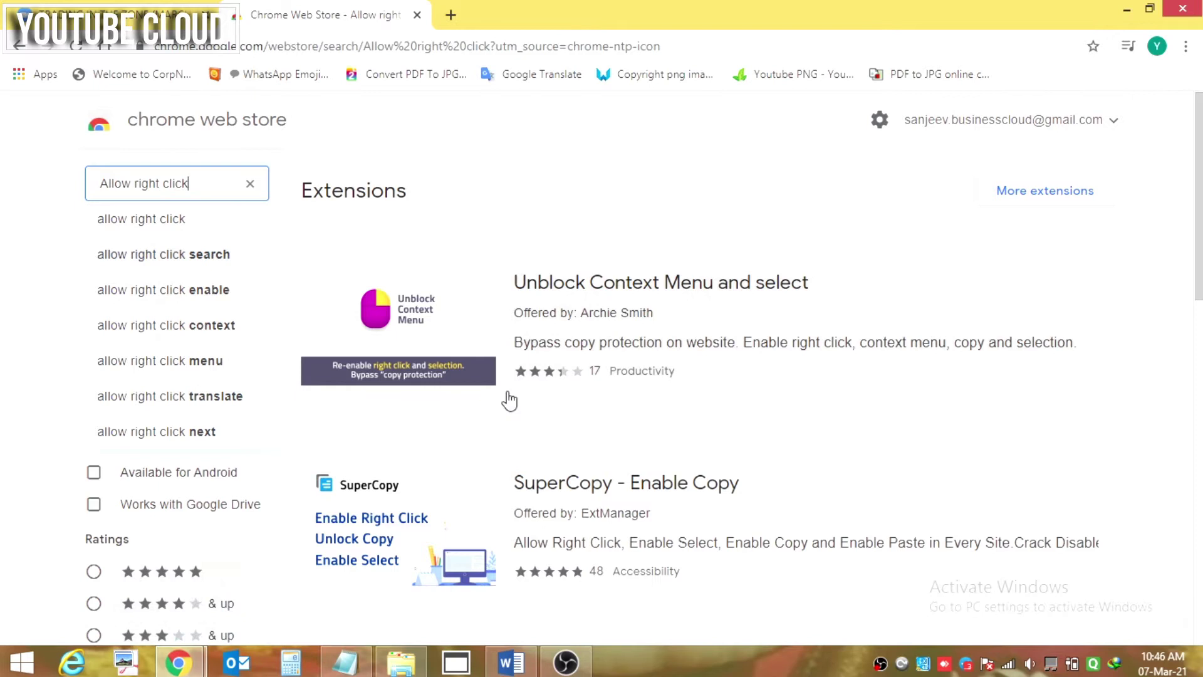
Pick the Allow Right-Click listing from the results and choose Add to Chrome
{"action": "left_click", "coordinate": [1153, 406]}
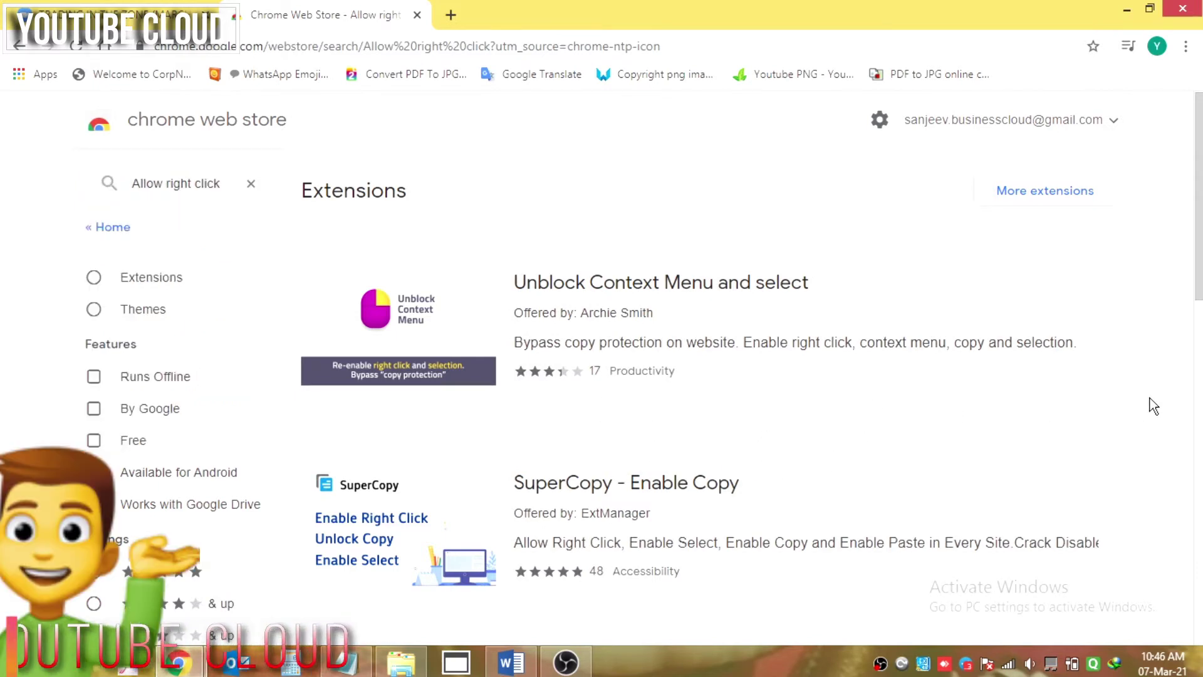
{"action": "scroll", "coordinate": [781, 401], "scroll_direction": "down", "scroll_amount": 1}
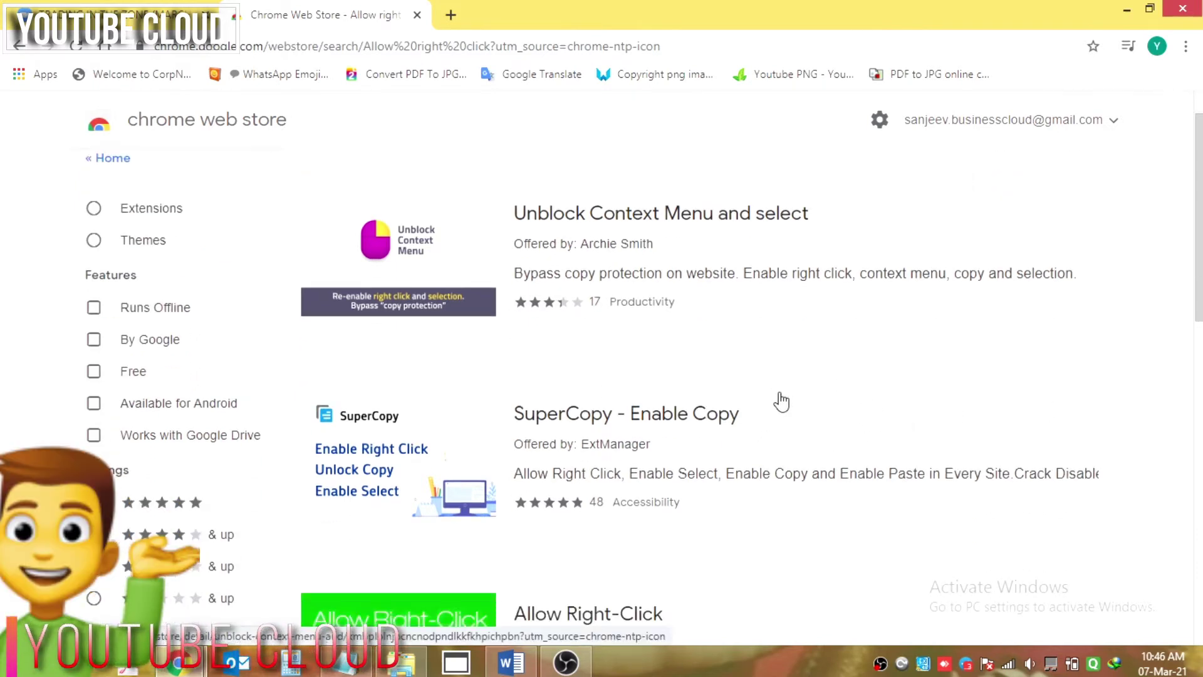
{"action": "scroll", "coordinate": [780, 401], "scroll_direction": "down", "scroll_amount": 1}
{"action": "scroll", "coordinate": [781, 402], "scroll_direction": "down", "scroll_amount": 1}
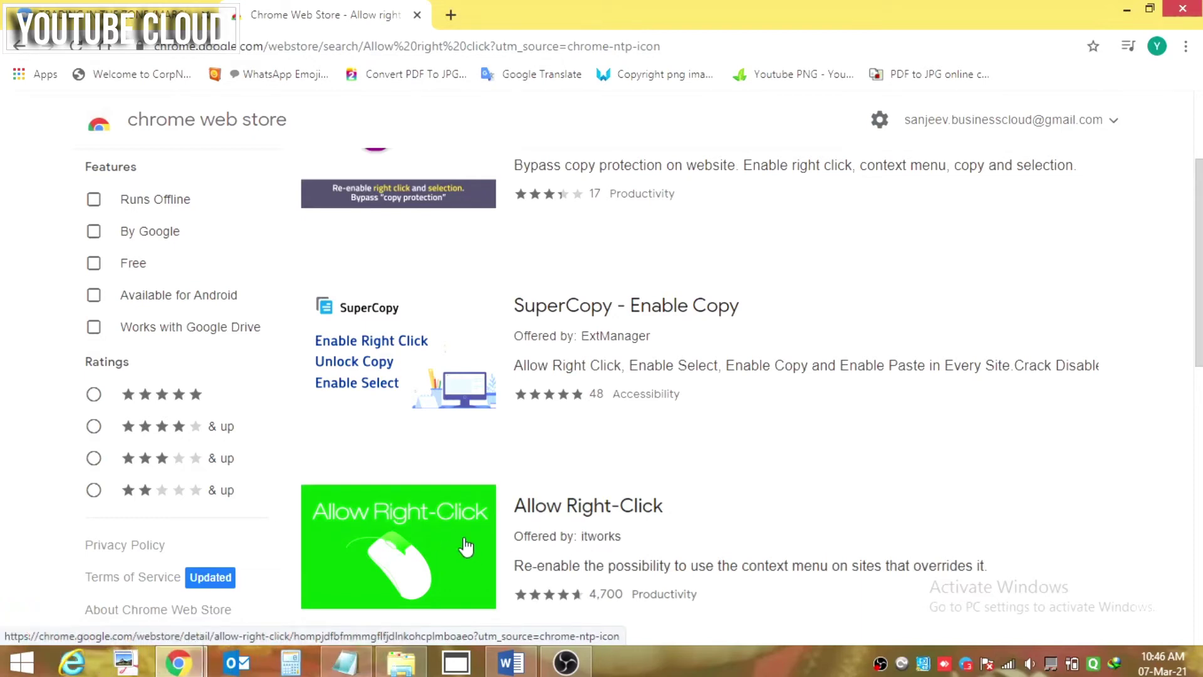
{"action": "left_click", "coordinate": [463, 541]}
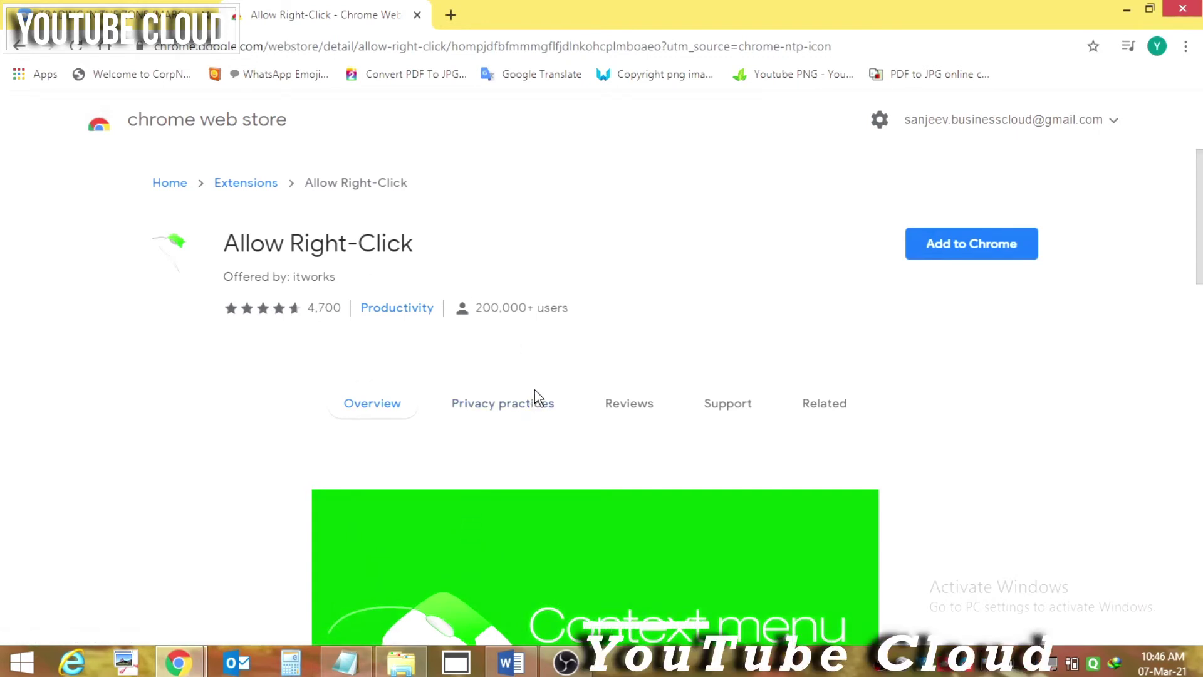
{"action": "left_click", "coordinate": [971, 253]}
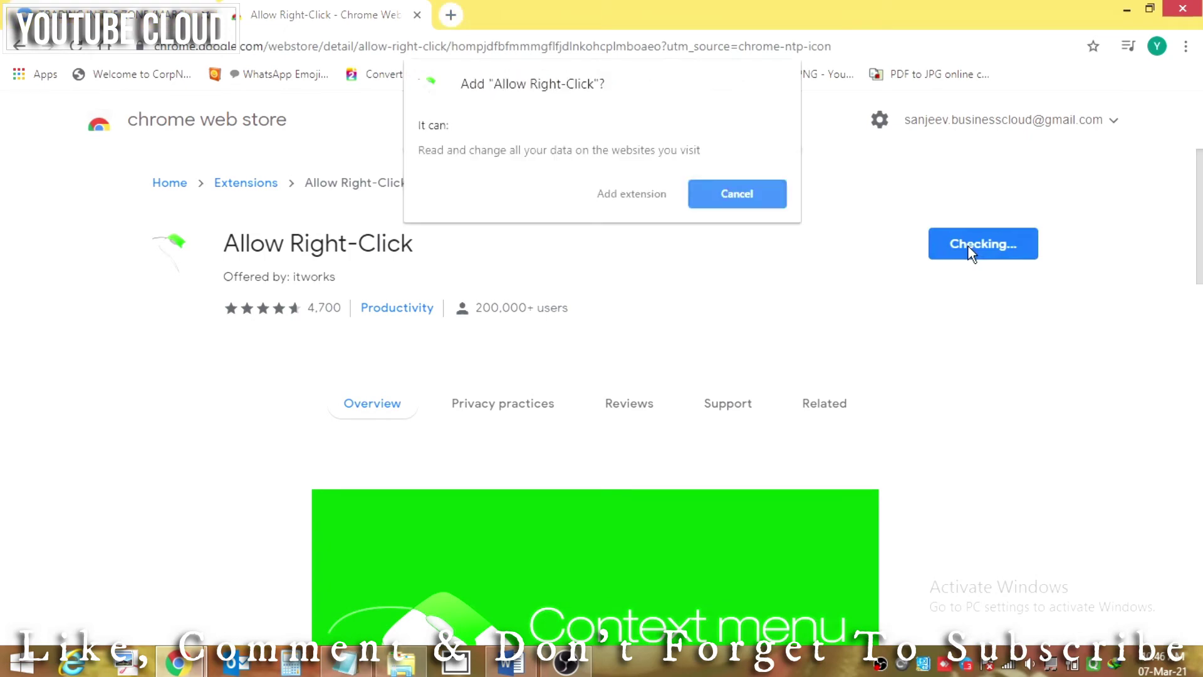
Confirm adding the Allow Right-Click extension so its thank-you tab opens
{"action": "left_click", "coordinate": [620, 194]}
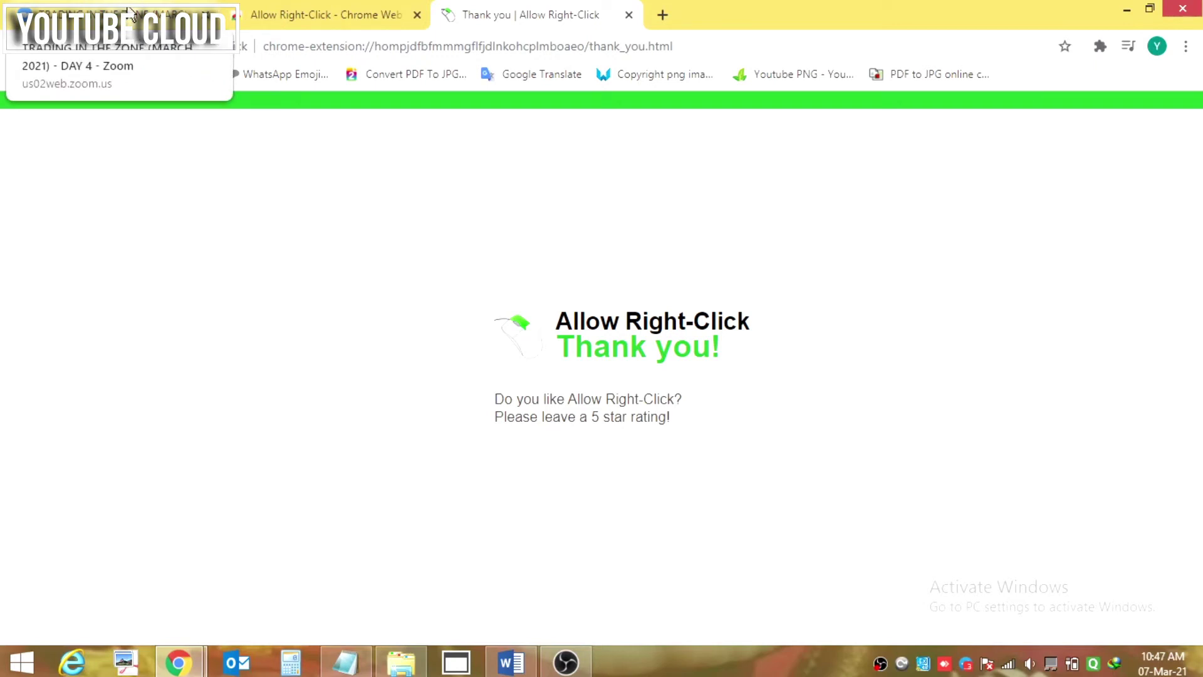
Switch to the Zoom recording tab and play the cloud recording
{"action": "left_click", "coordinate": [129, 13]}
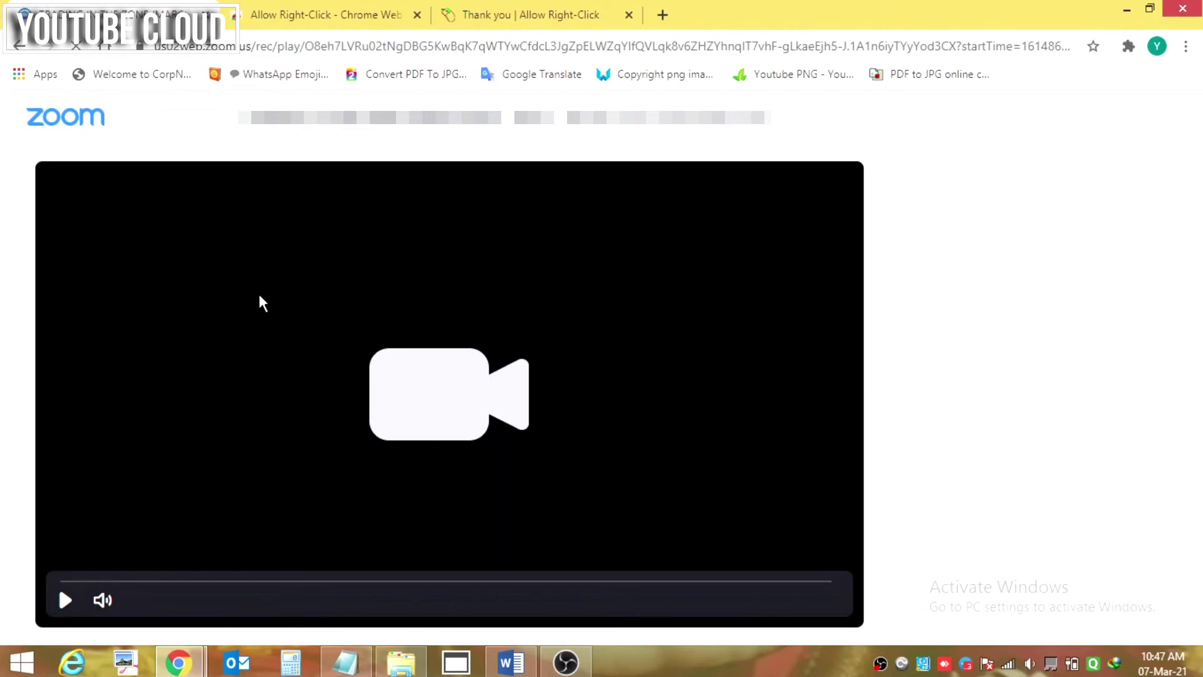
{"action": "left_click", "coordinate": [65, 602]}
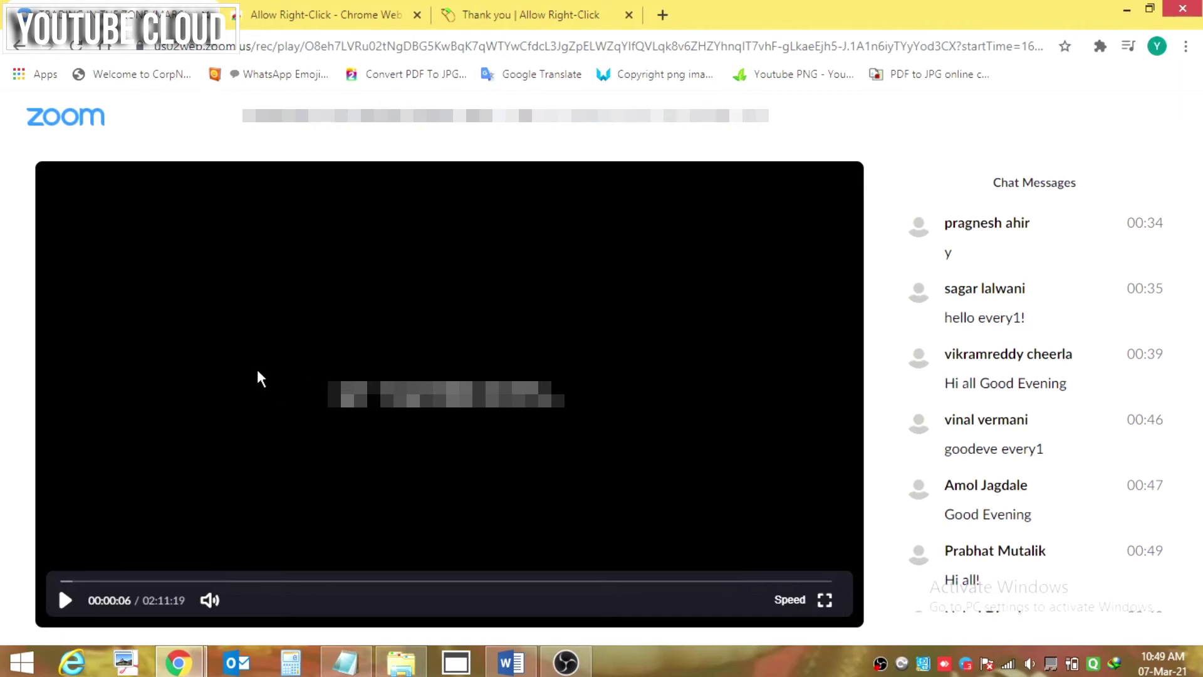
Choose 'Save video as...' from the video's right-click menu
{"action": "right_click", "coordinate": [259, 379]}
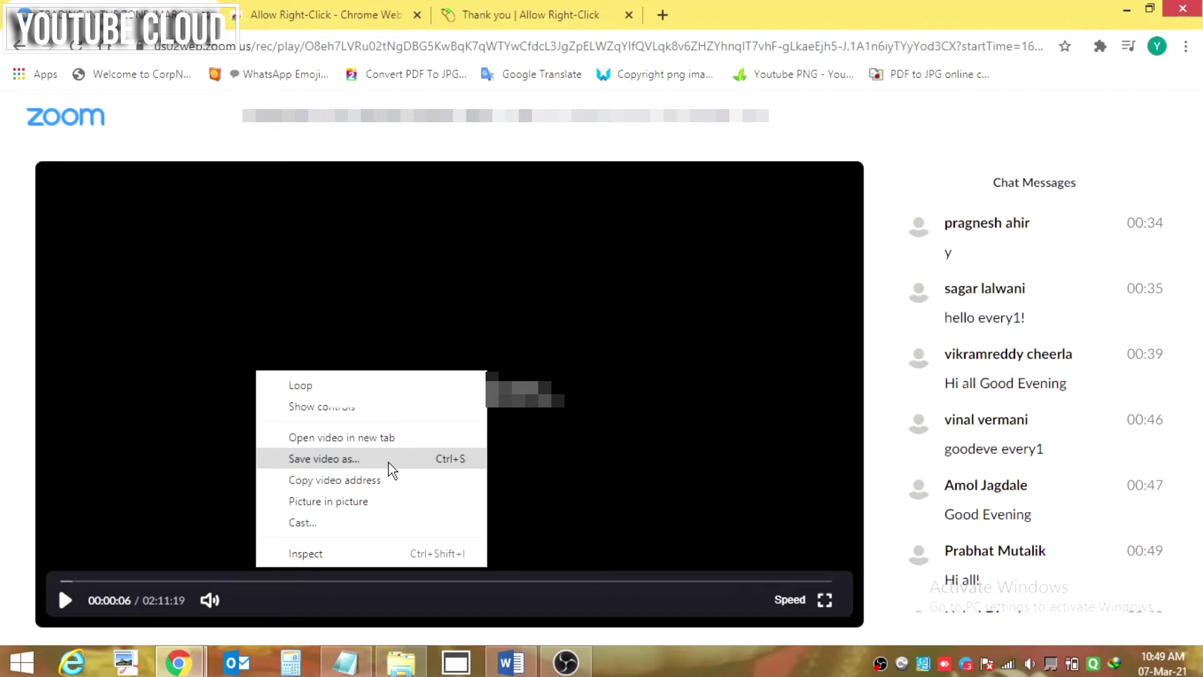
{"action": "left_click", "coordinate": [388, 462]}
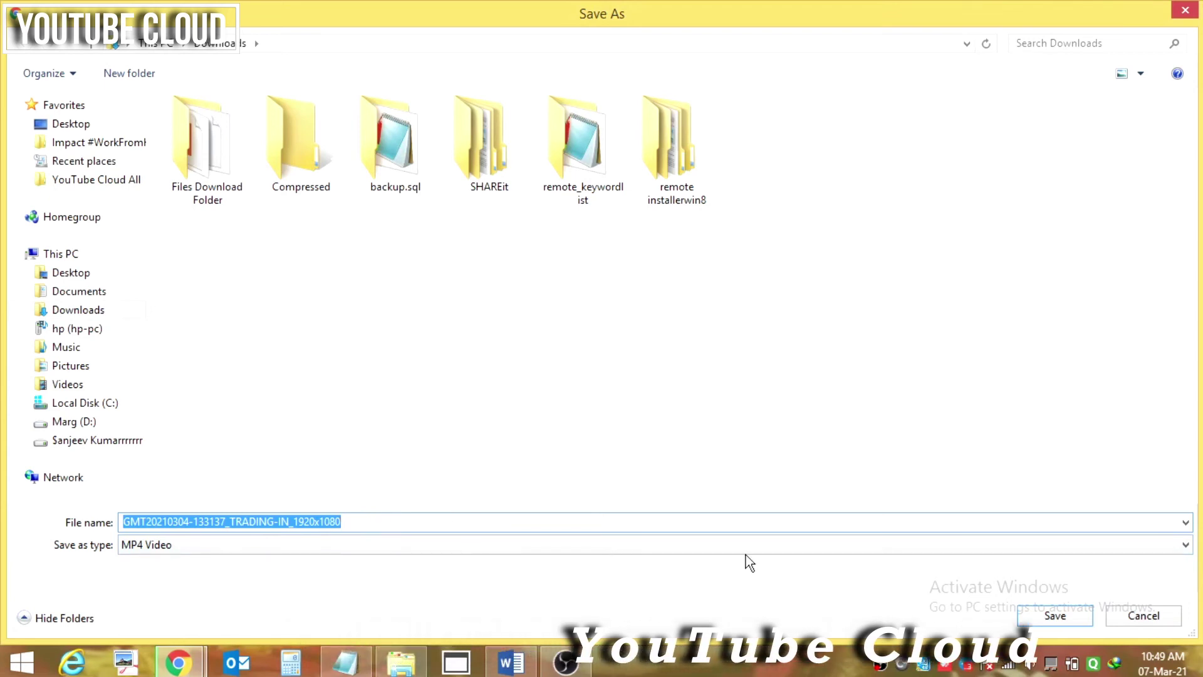
Save the recording as an MP4 to Downloads, then return to the Word notes
{"action": "left_click", "coordinate": [1043, 623]}
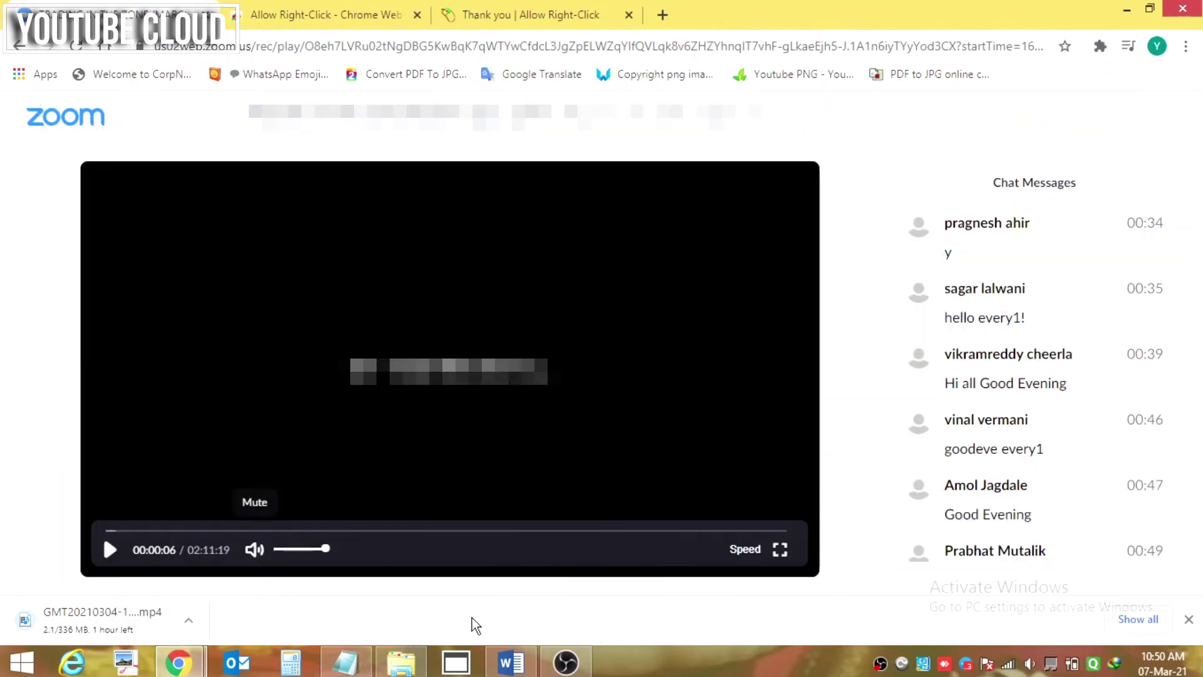
{"action": "left_click", "coordinate": [510, 663]}
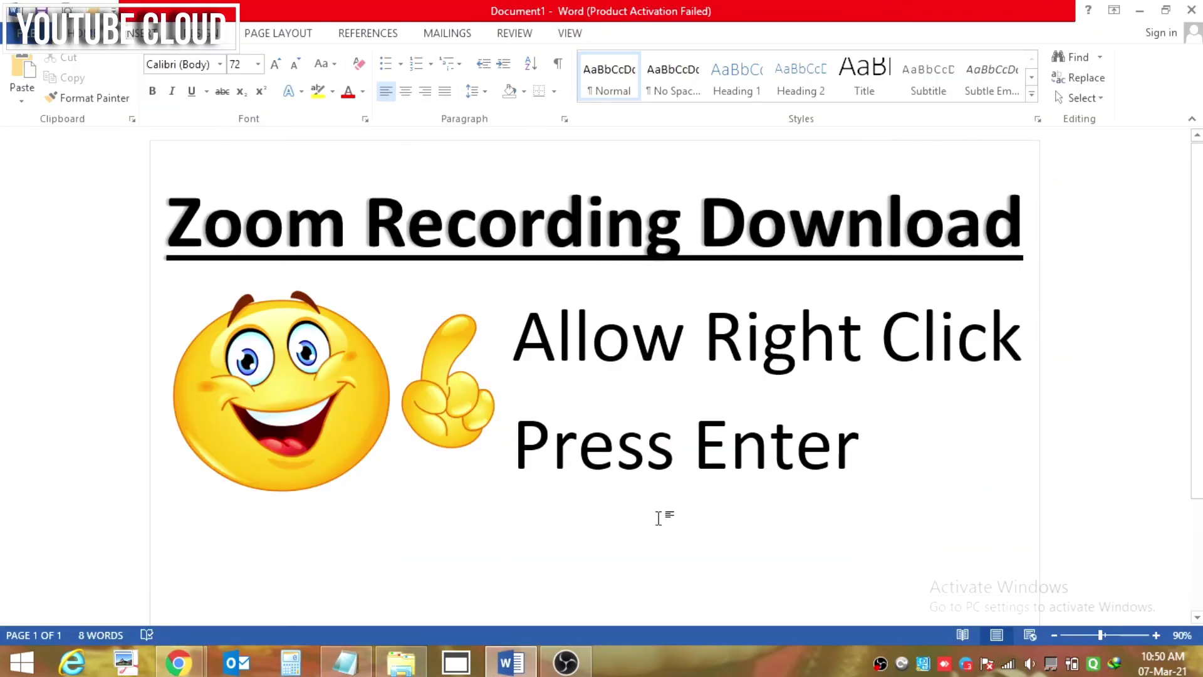
{"action": "type", "text": "Like,"}
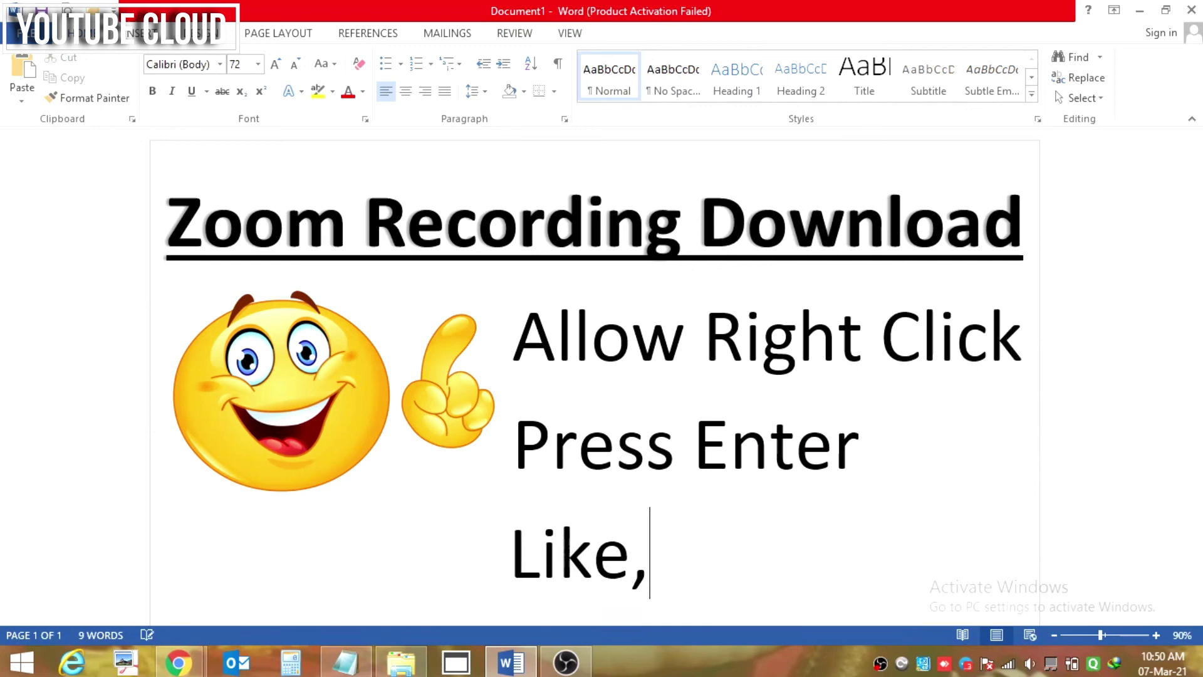
{"action": "type", "text": " Comment"}
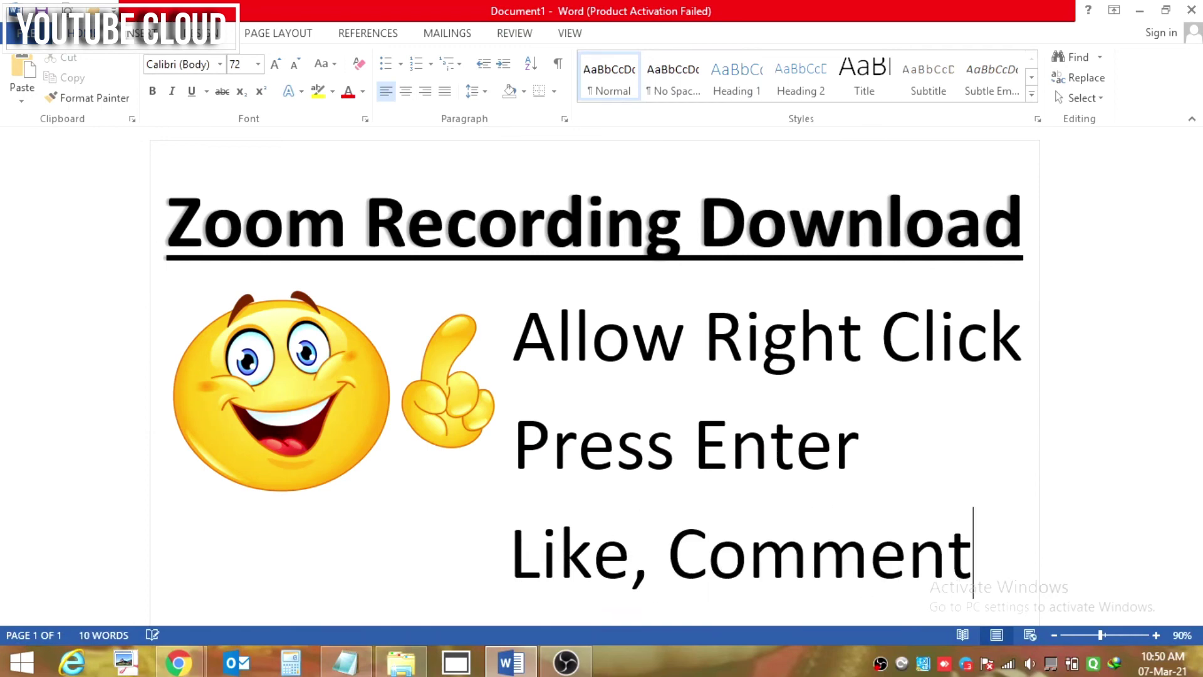
{"action": "type", "text": ","}
Add 'Like, Comment,' then a new line with 'Subscribe' beneath 'Press Enter'
{"action": "key", "text": "Return"}
{"action": "type", "text": "Subscribe"}
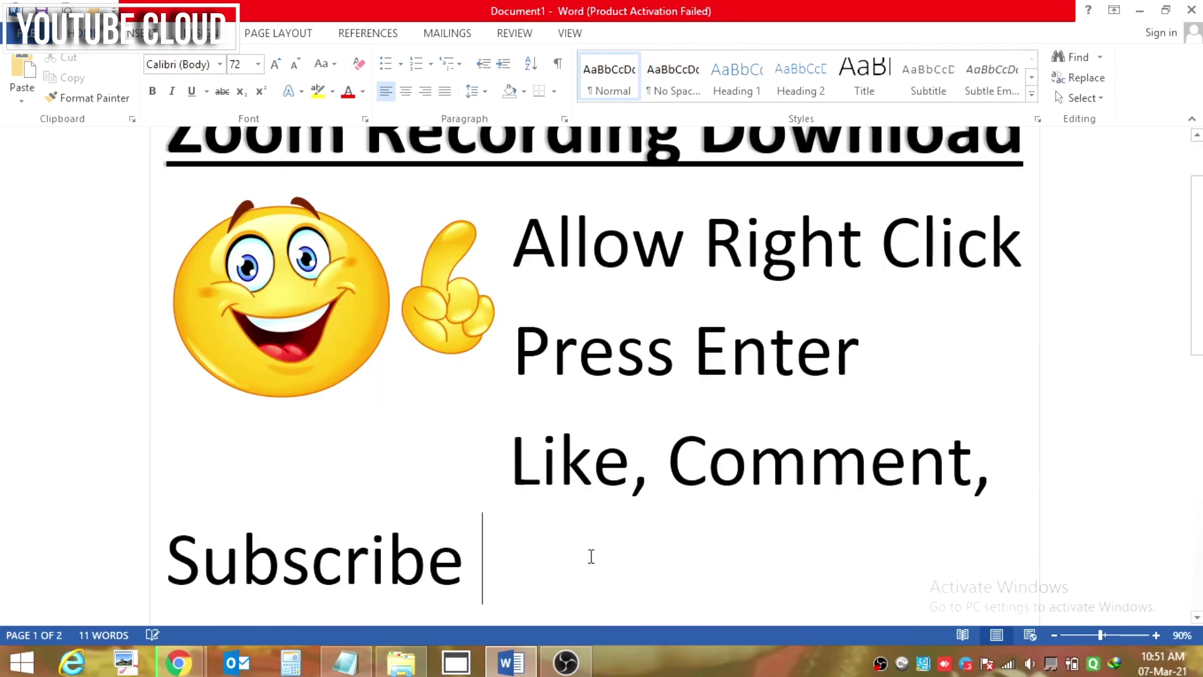